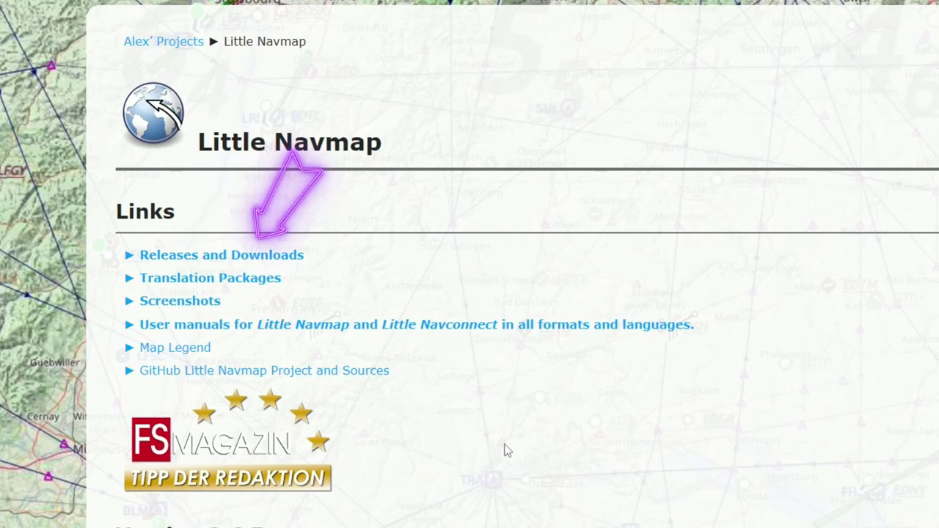
click(222, 257)
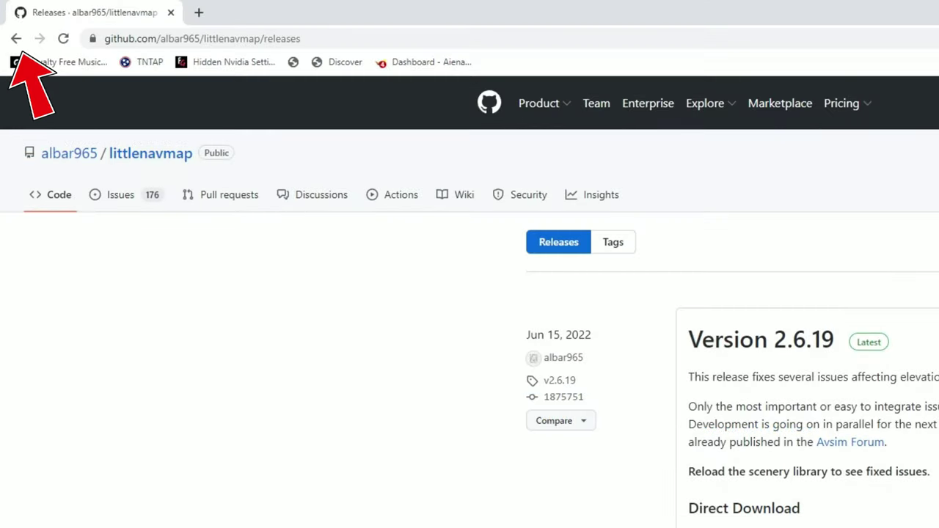
click(16, 38)
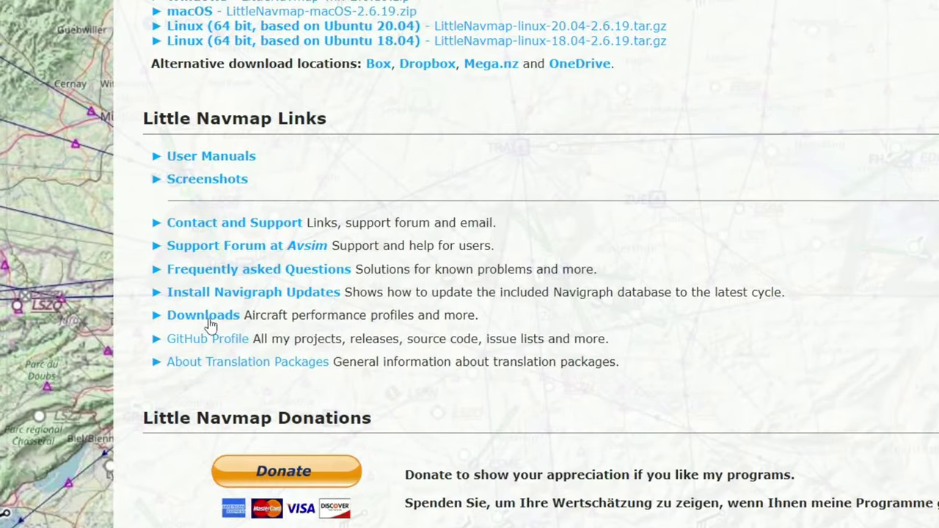
Go from the Little Navmap downloads index to the Aircraft Performance folder and browse its MSFS files
click(204, 316)
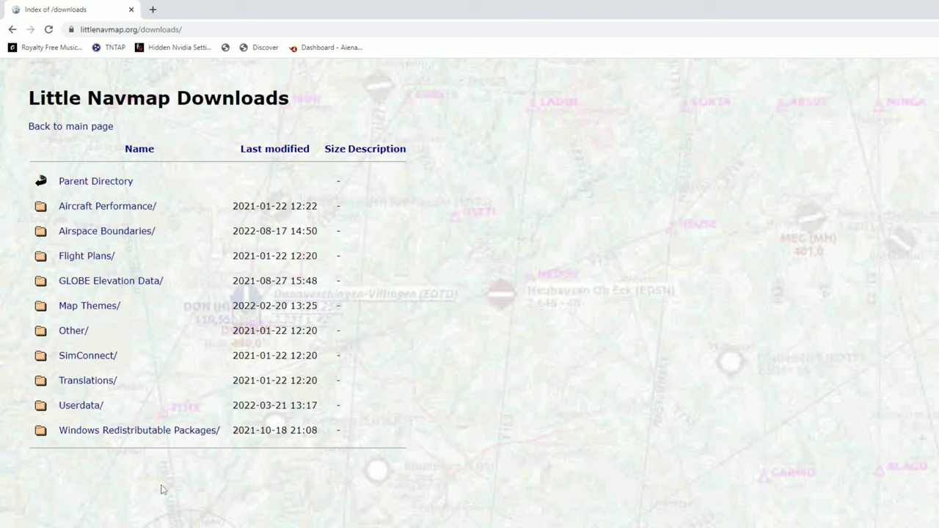
click(82, 210)
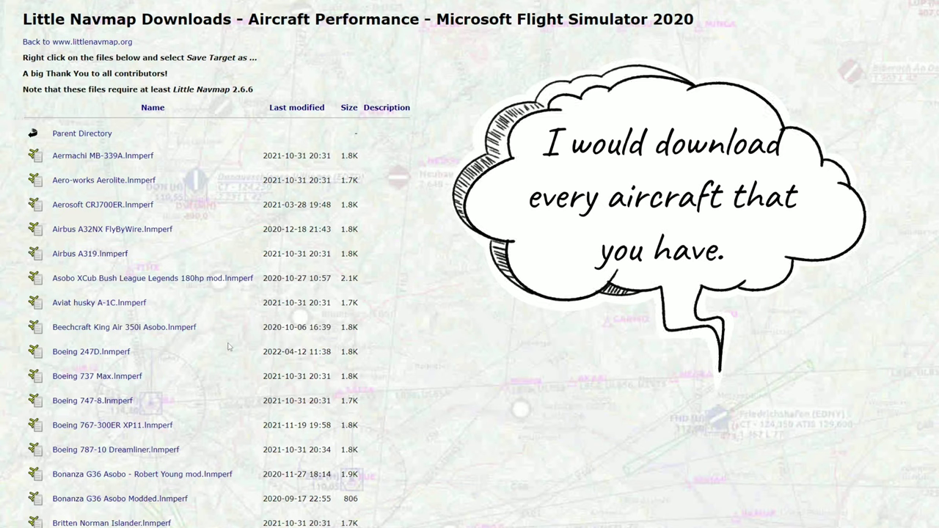
scroll(228, 345, down, 5)
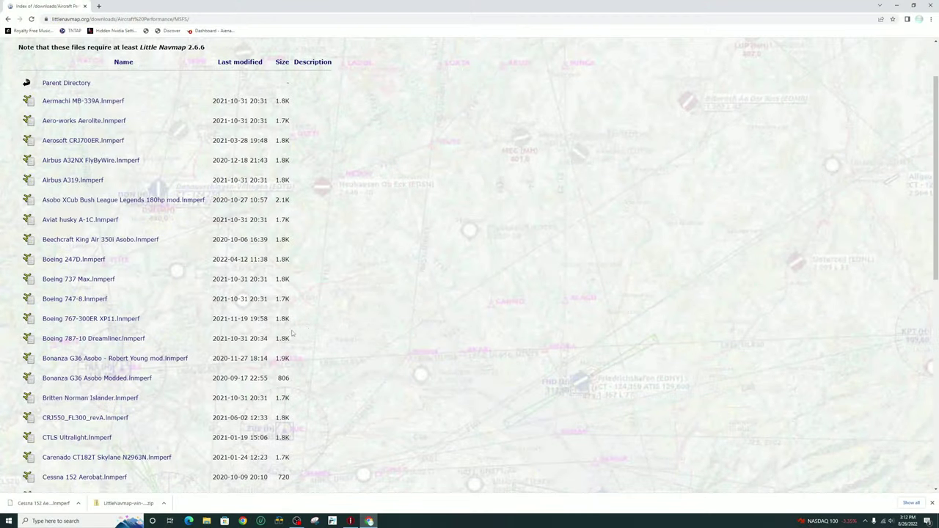
Create a new desktop folder and start naming it 'aircraft performance'
scroll(291, 334, down, 5)
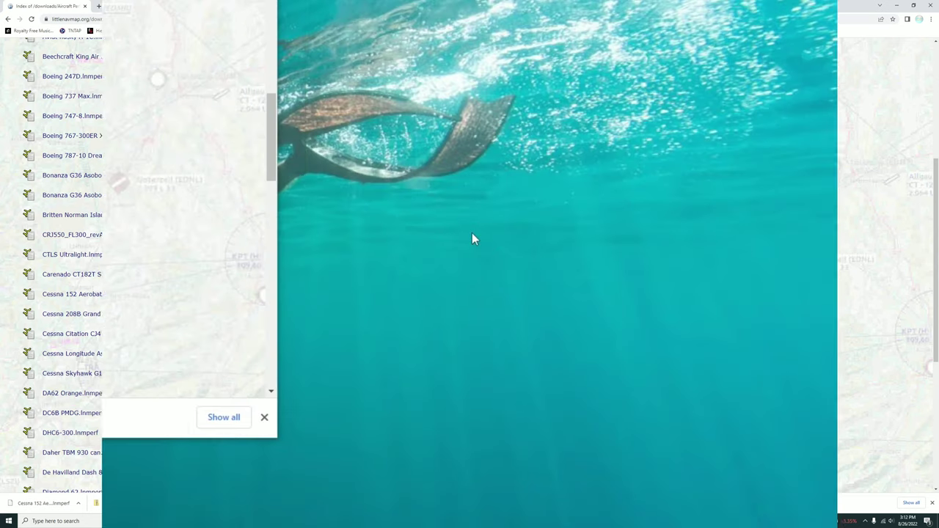
right_click(472, 233)
mouse_move(506, 369)
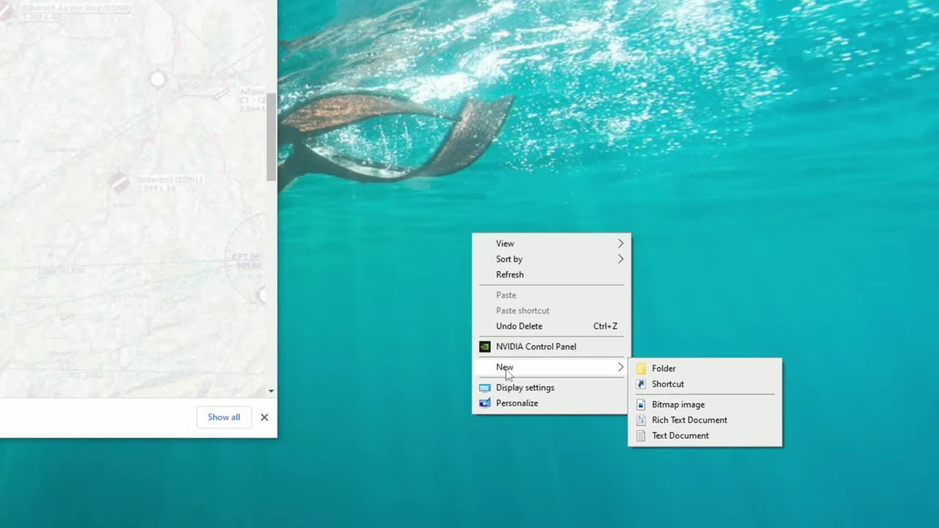
click(680, 368)
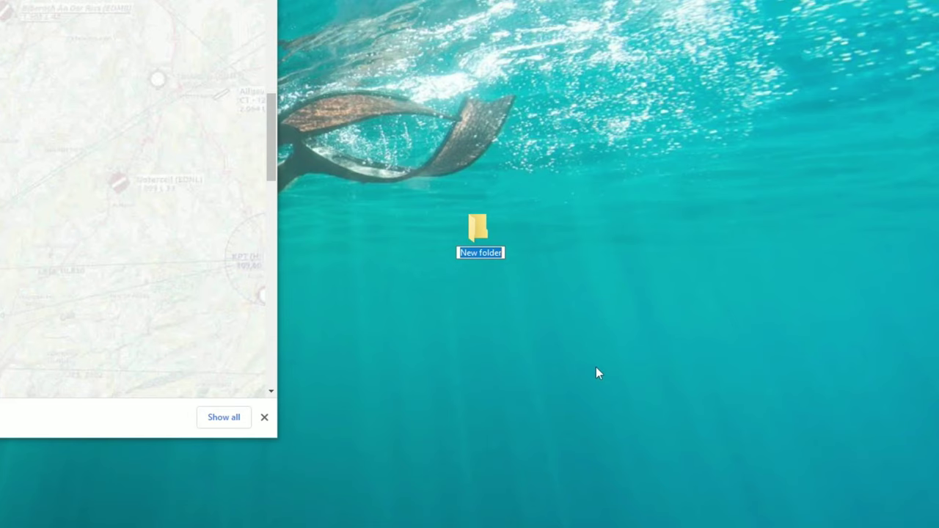
text(air)
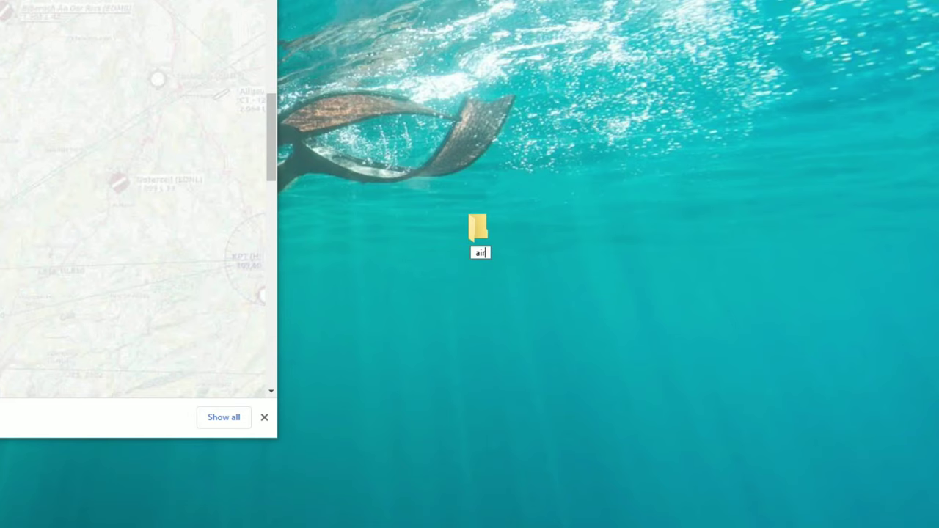
text(craft performance)
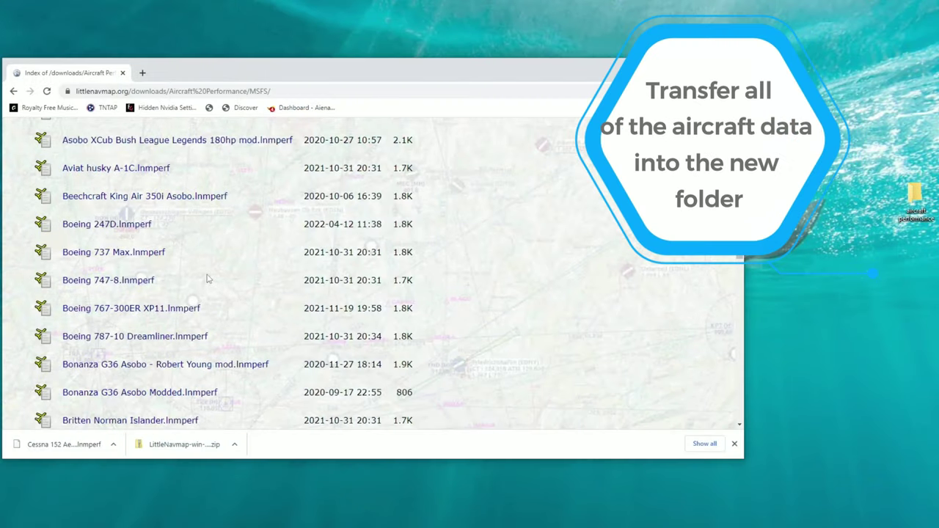
Drag the downloaded Cessna 152 Aerobat.lnmperf file into the aircraft performance folder and open it to verify
drag(74, 445, 643, 447)
drag(899, 207, 902, 206)
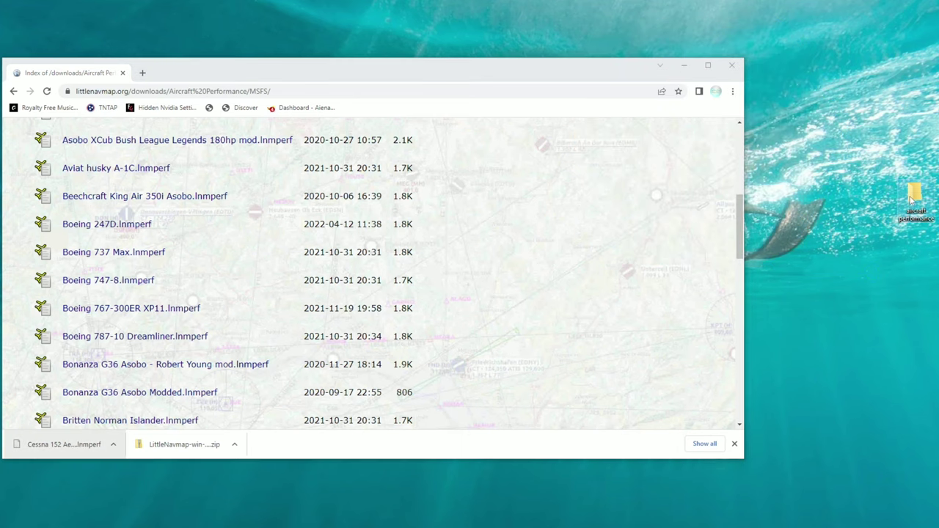
double_click(913, 196)
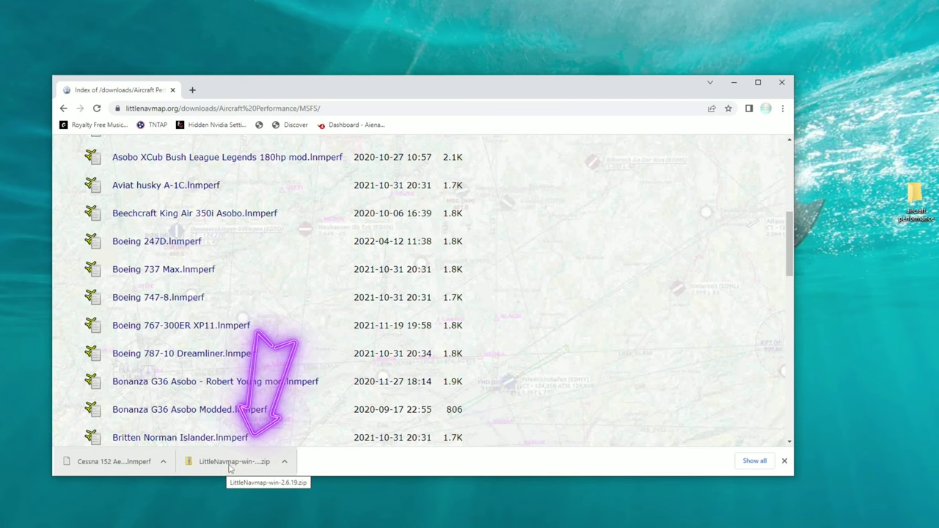
Extract LittleNavmap-win-2.6.19.zip into a LittleNavmap-win-2.6.19 folder in Downloads
click(230, 462)
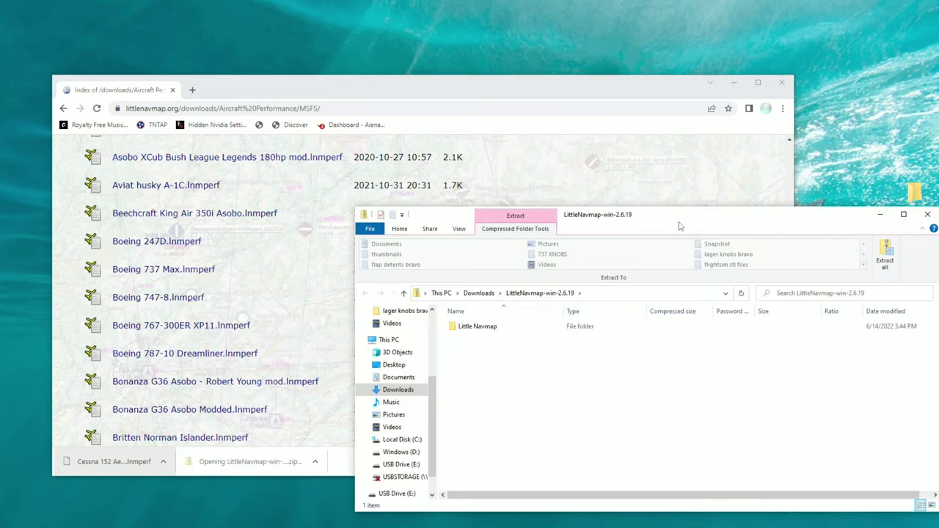
drag(680, 226, 534, 219)
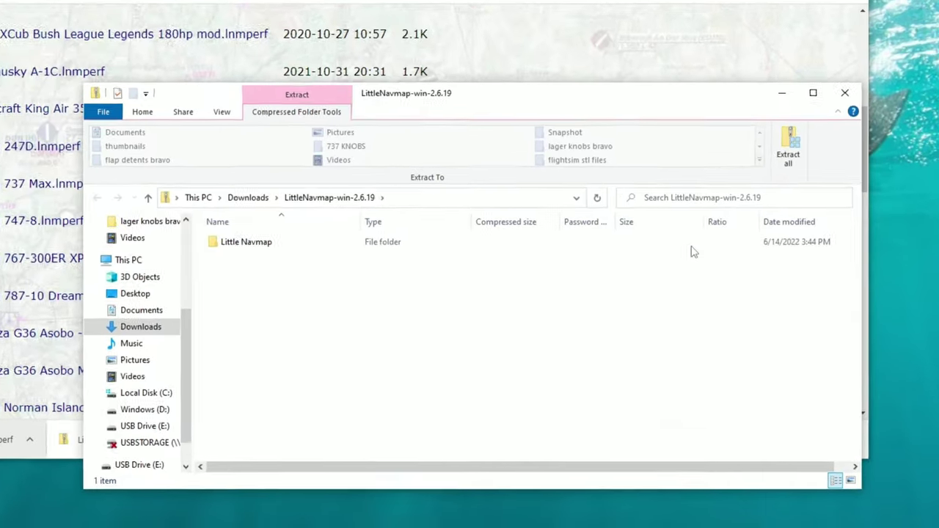
click(788, 151)
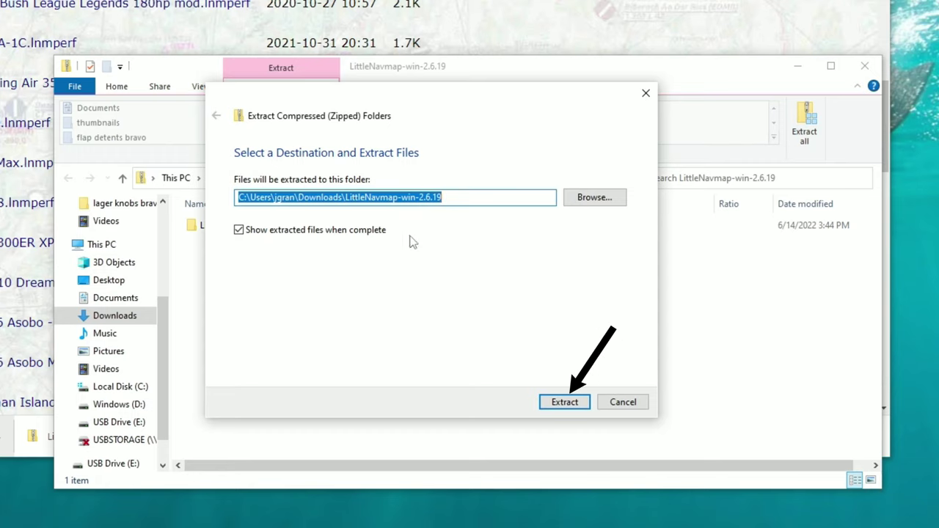
click(564, 402)
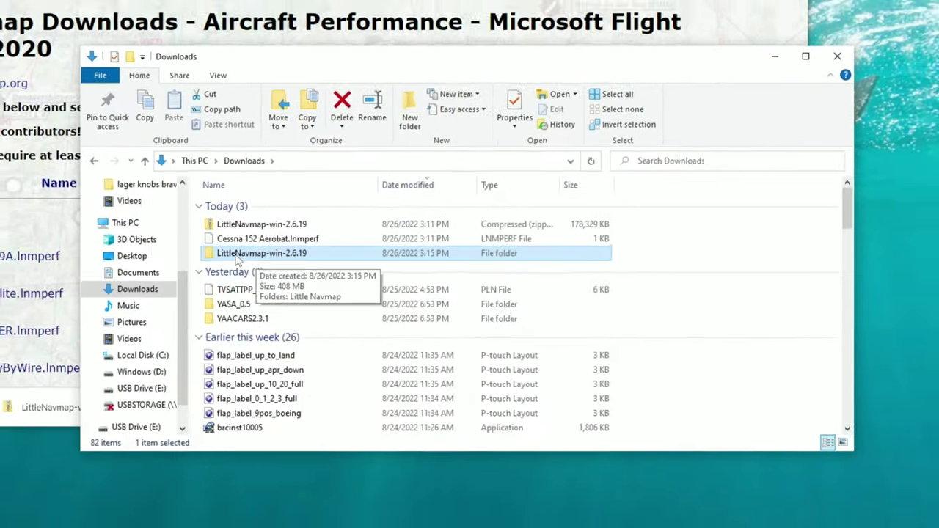
Move the extracted LittleNavmap-win-2.6.19 folder onto the desktop and close the Downloads window
drag(246, 258, 857, 224)
drag(678, 233, 810, 234)
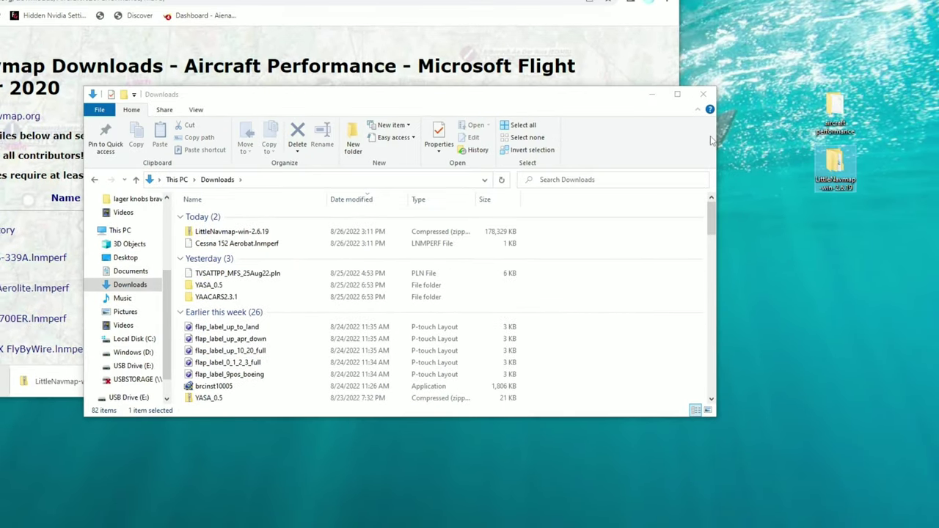
click(702, 94)
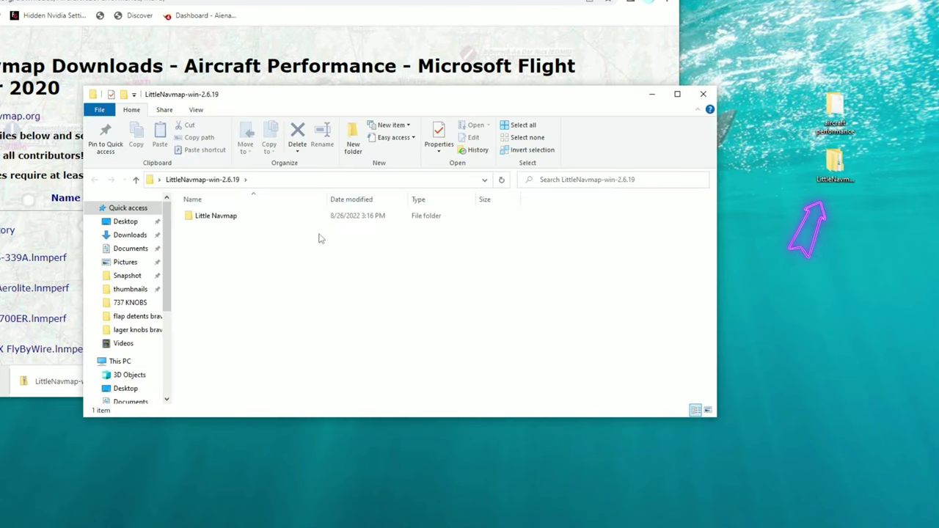
Create a littlenavmap.exe shortcut, place it on the desktop, and close the program folder
double_click(245, 218)
scroll(253, 264, down, 9)
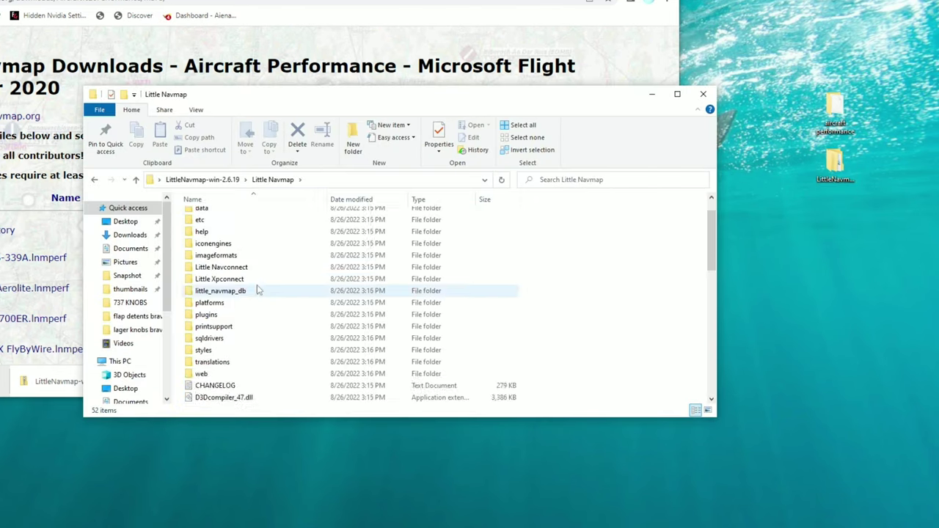
click(259, 318)
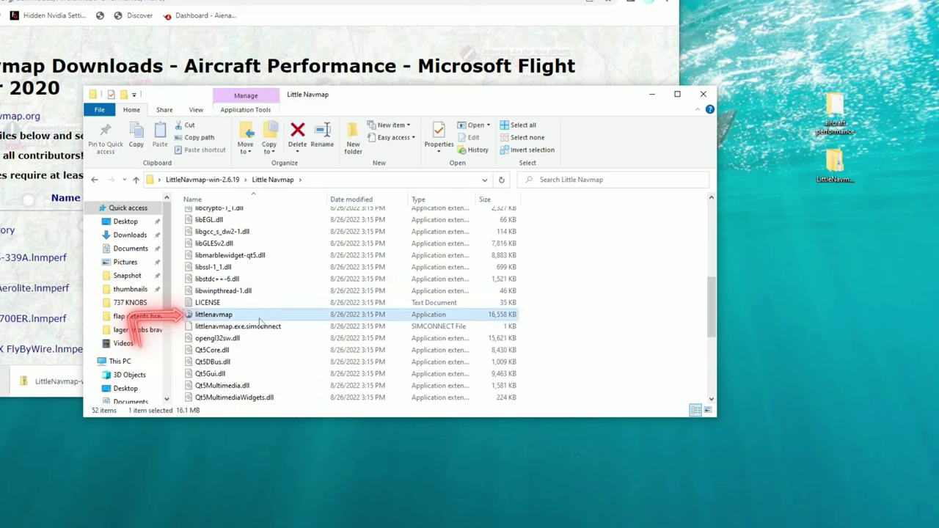
right_click(260, 318)
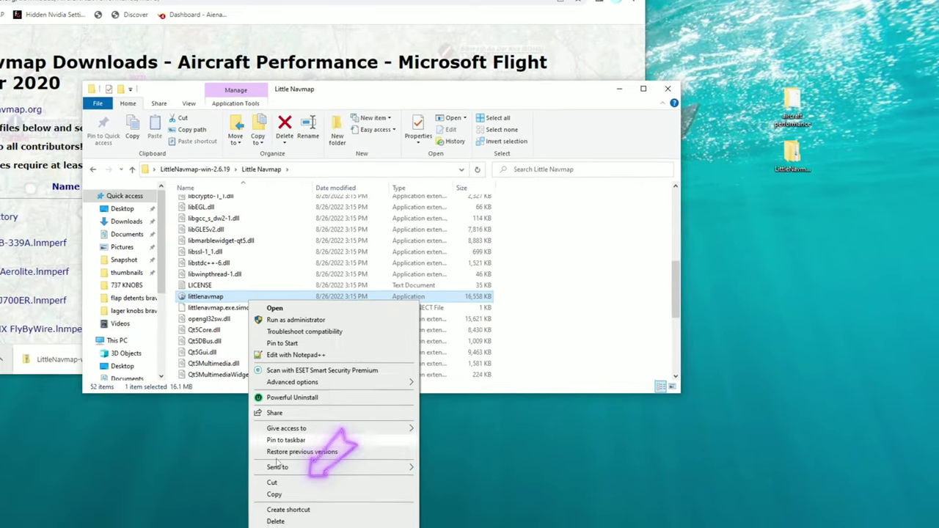
click(287, 509)
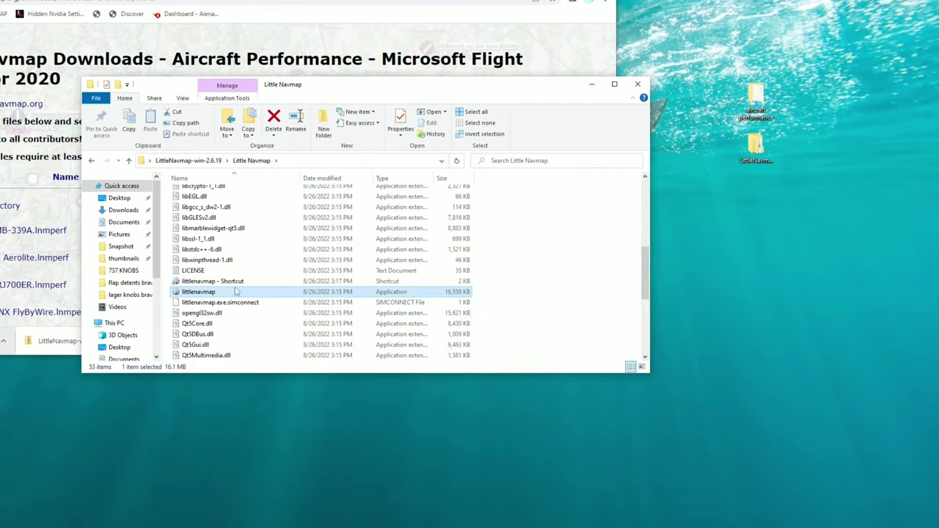
drag(233, 283, 786, 254)
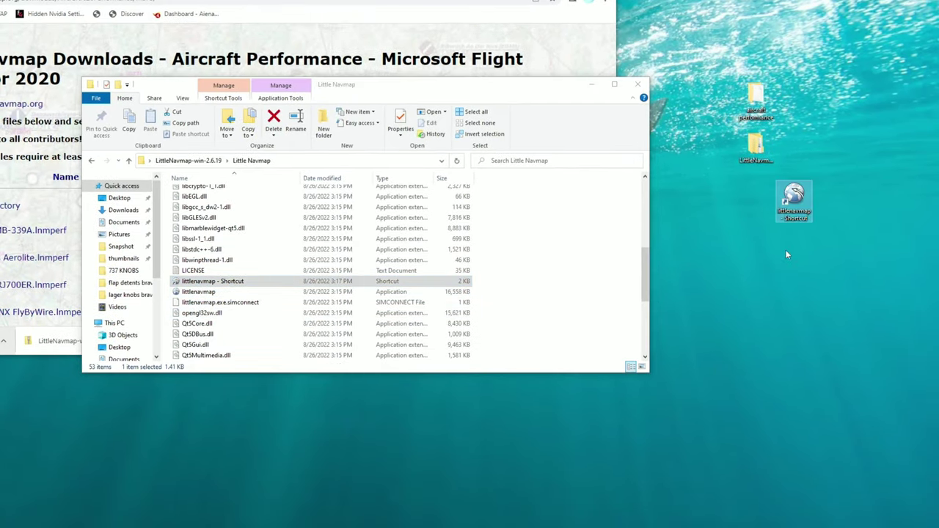
click(637, 85)
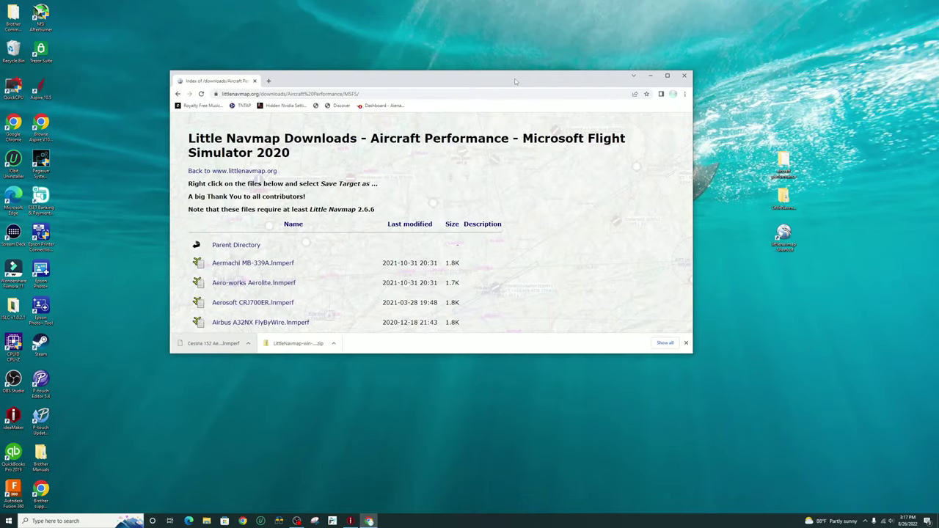
Maximize Chrome, return to the main downloads index, and open GLOBE Elevation Data for all10g.zip
drag(514, 81, 527, 3)
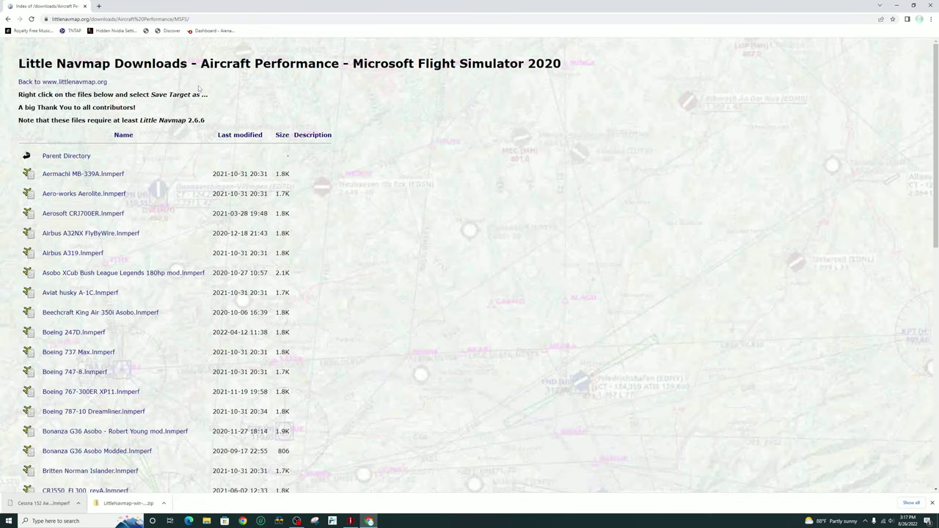
key(alt+Left)
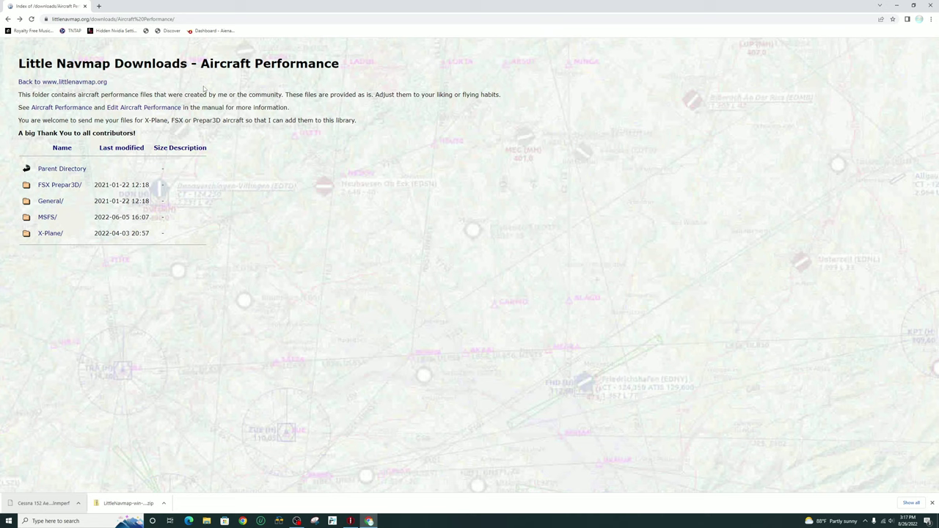
key(alt+Left)
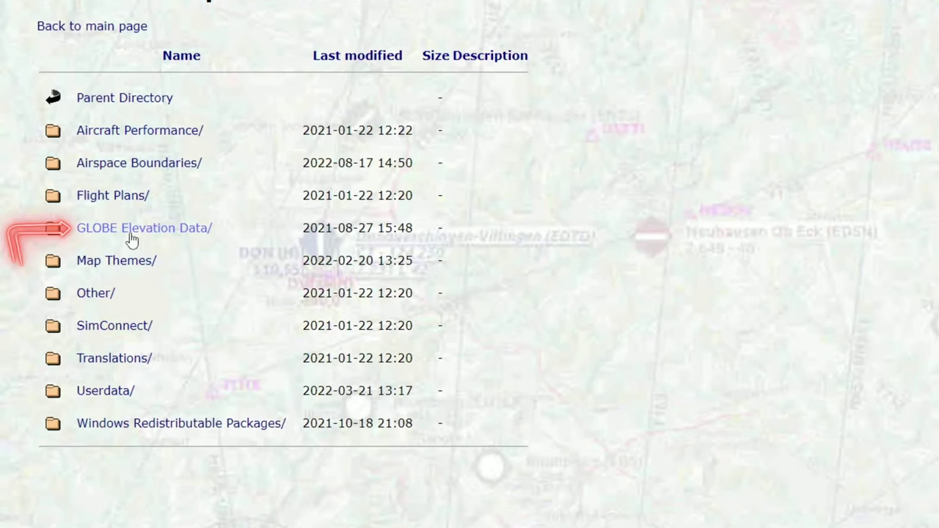
click(130, 236)
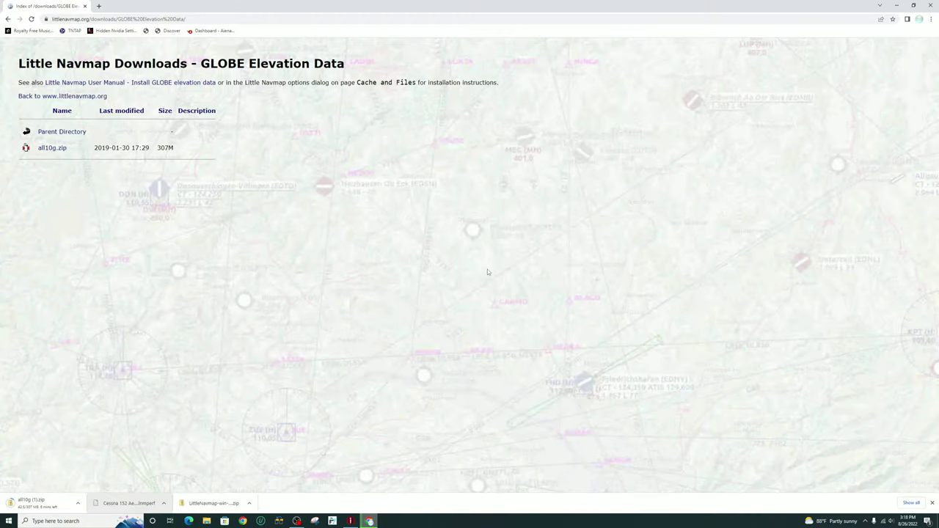
Close Google Chrome now that the downloads are finished
click(929, 6)
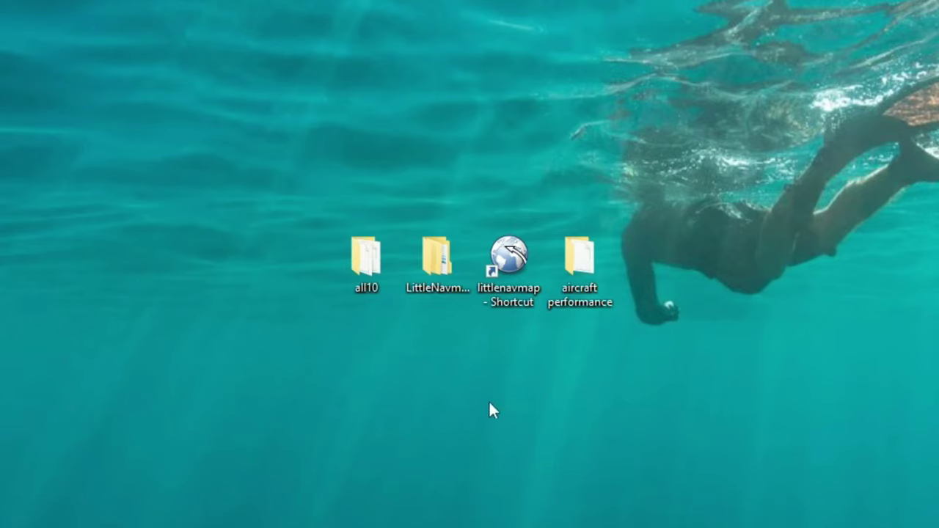
Launch Little Navmap from the desktop shortcut, letting it run past the SmartScreen warning
double_click(507, 271)
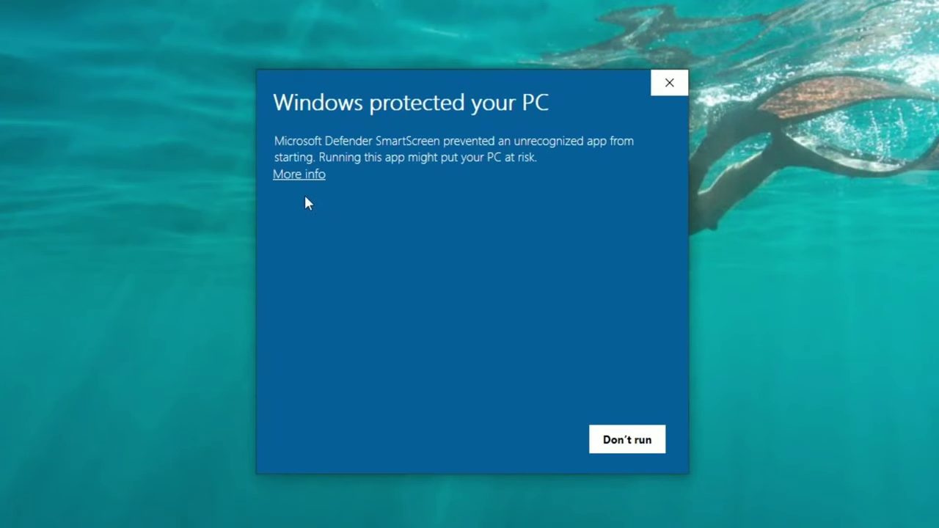
click(298, 173)
click(522, 450)
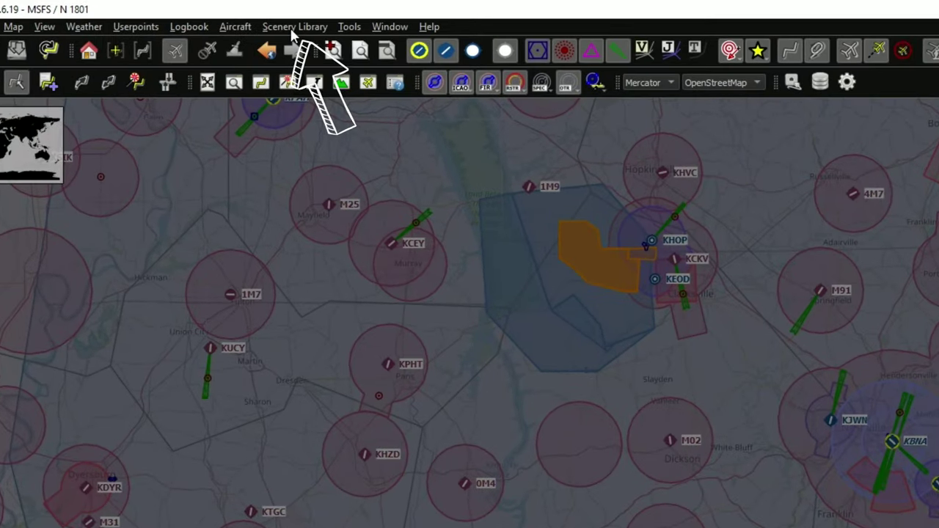
Load the Microsoft Flight Simulator 2020 scenery library from the Scenery Library menu
click(291, 29)
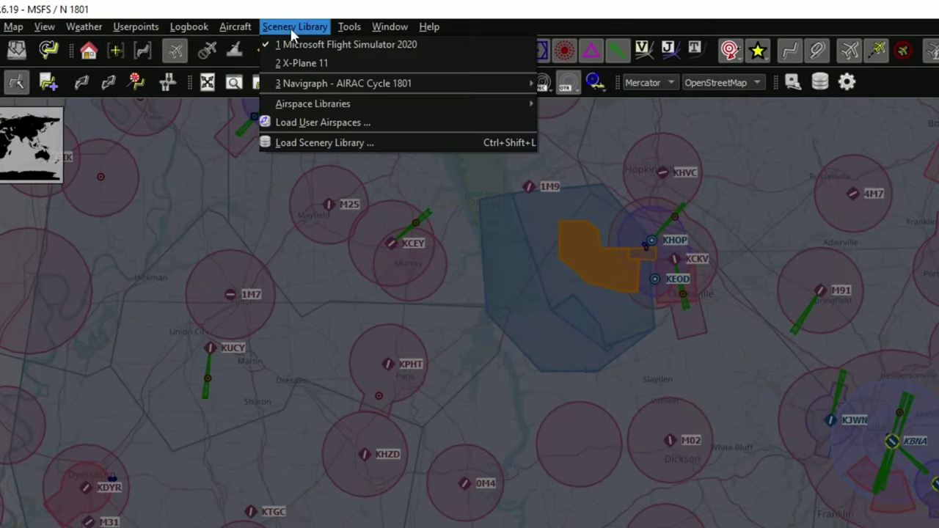
click(306, 144)
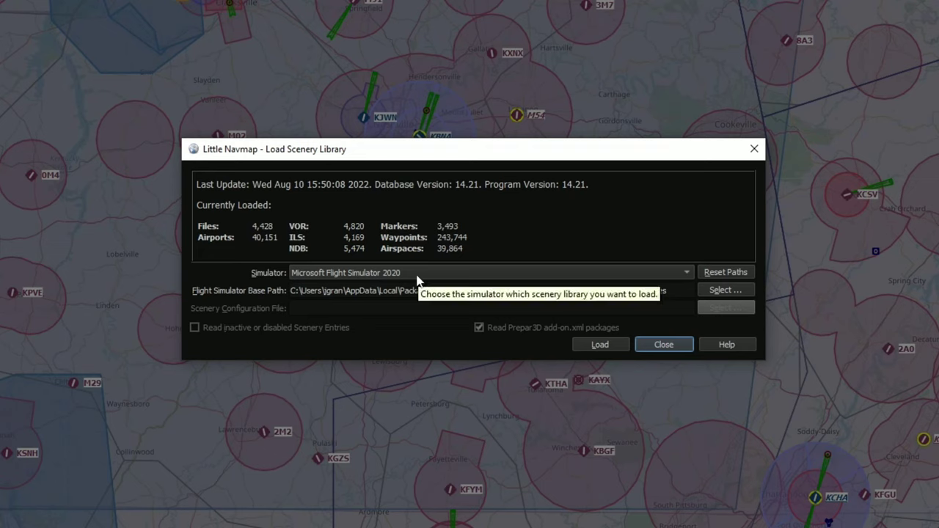
click(599, 346)
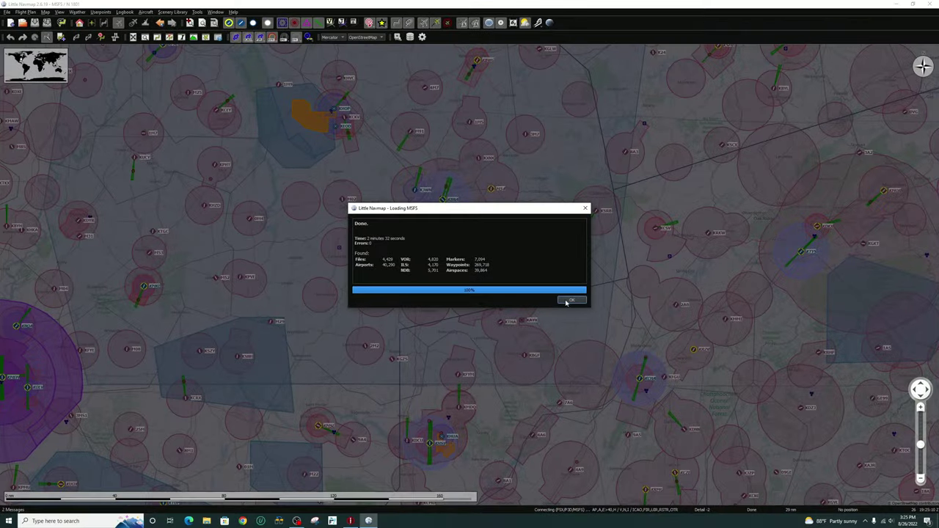
Dismiss the loading report to view the newly loaded airports such as KHOP and KBNA
click(570, 300)
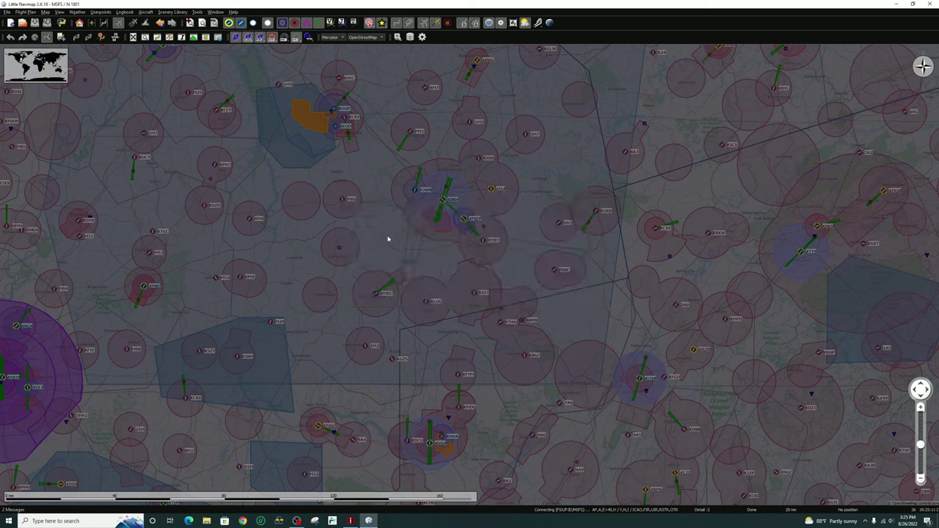
mouse_move(404, 251)
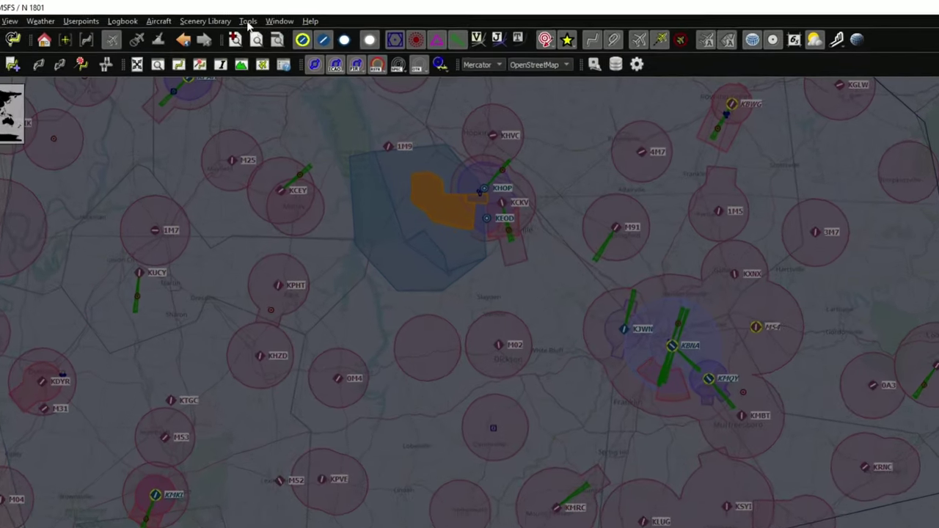
Set the offline GLOBE elevation data directory in Options to the Desktop all10 folder
click(248, 21)
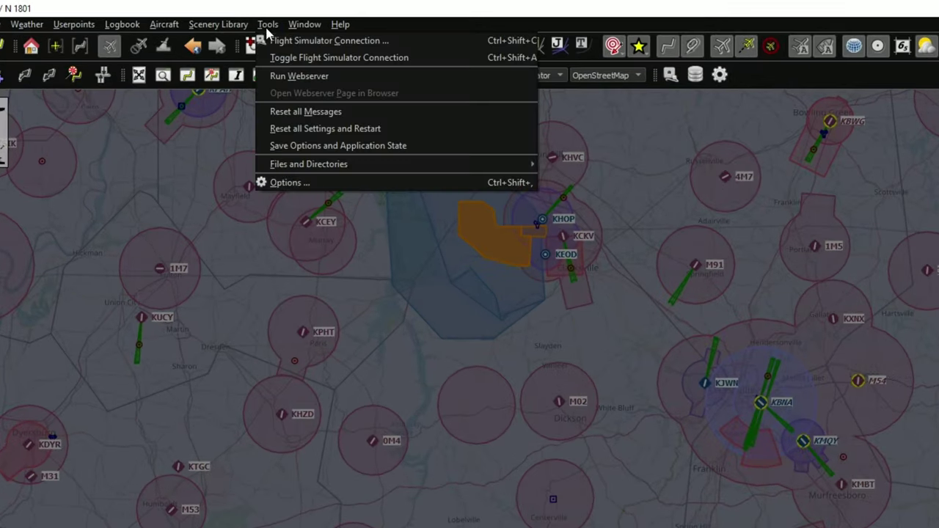
click(290, 183)
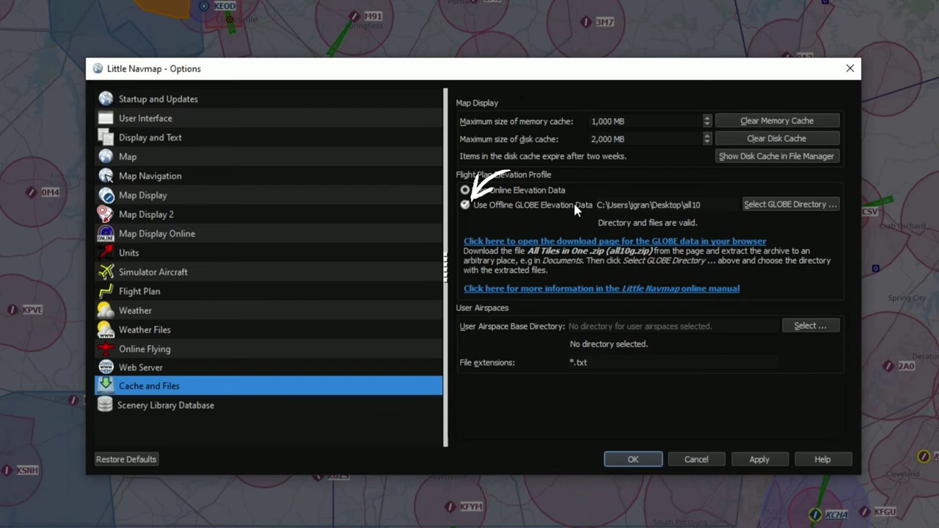
click(783, 205)
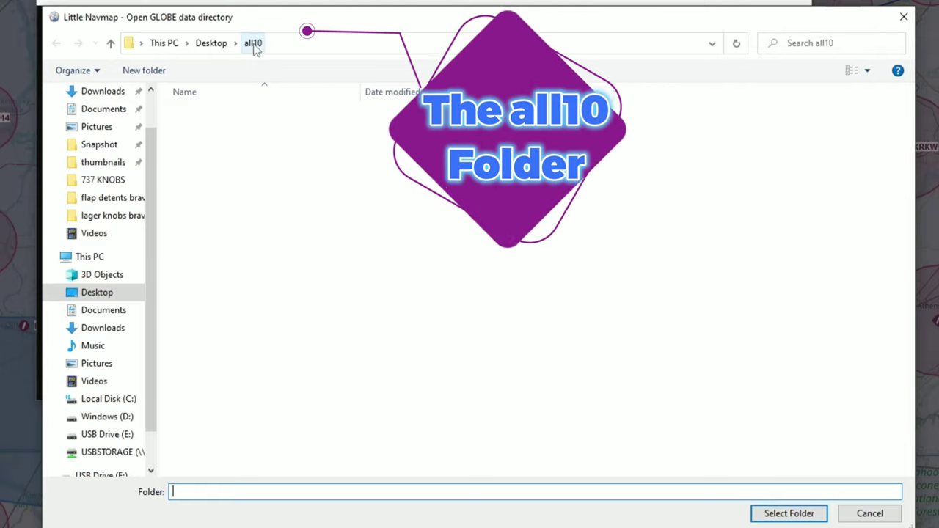
click(253, 44)
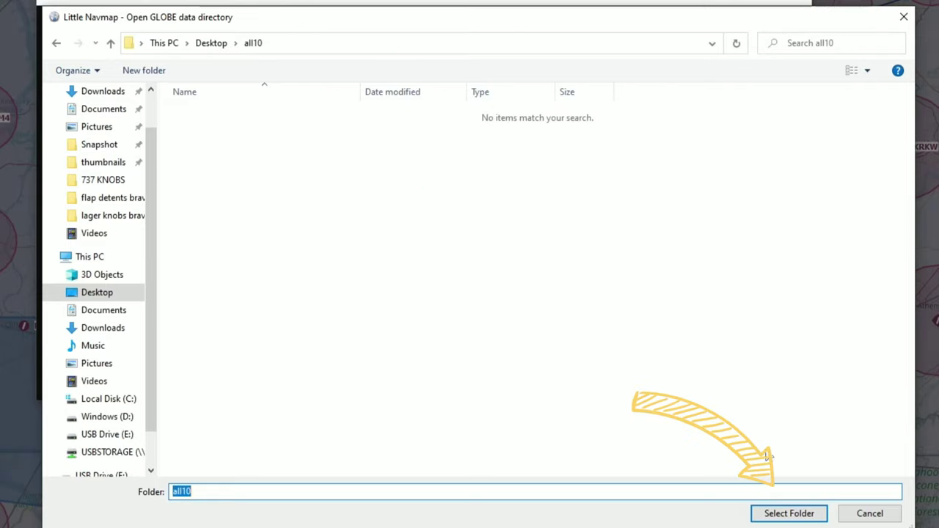
click(777, 512)
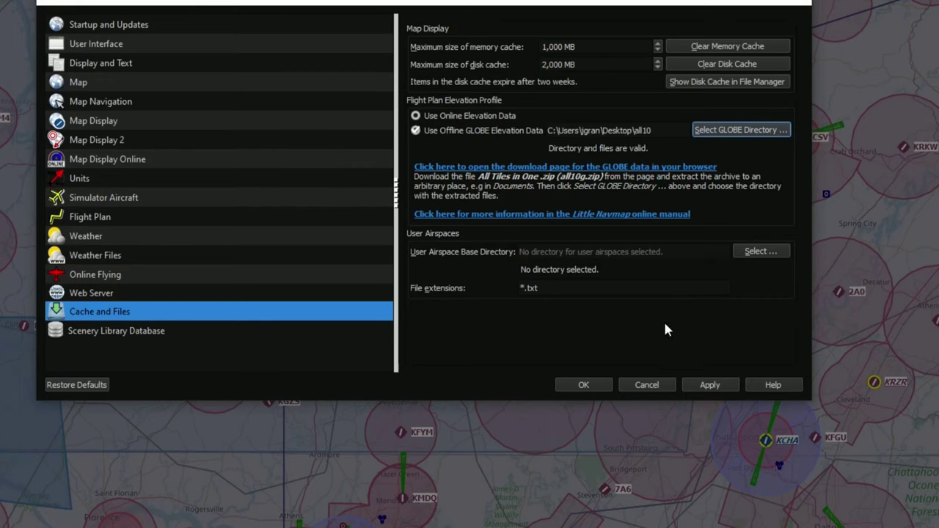
Apply the GLOBE setting, check the Units, Weather and Online Flying pages unchanged, and close Options
click(706, 390)
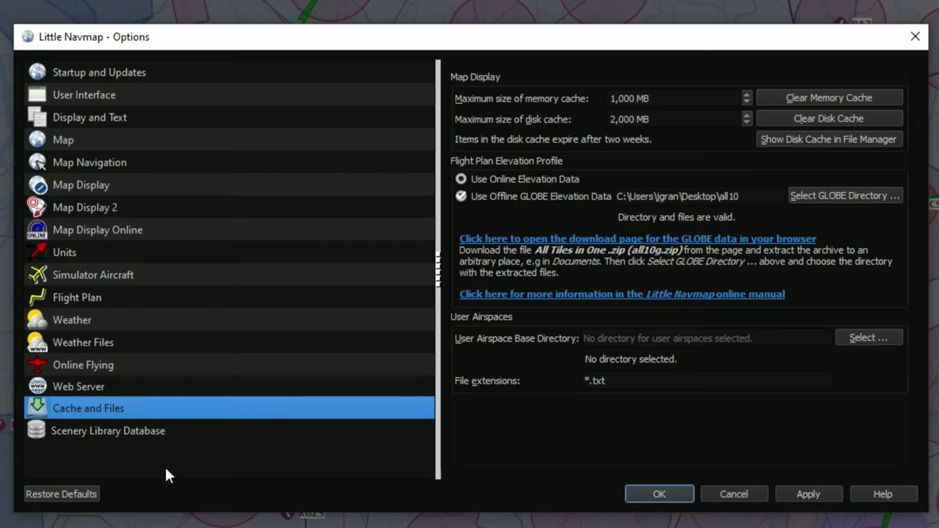
click(81, 253)
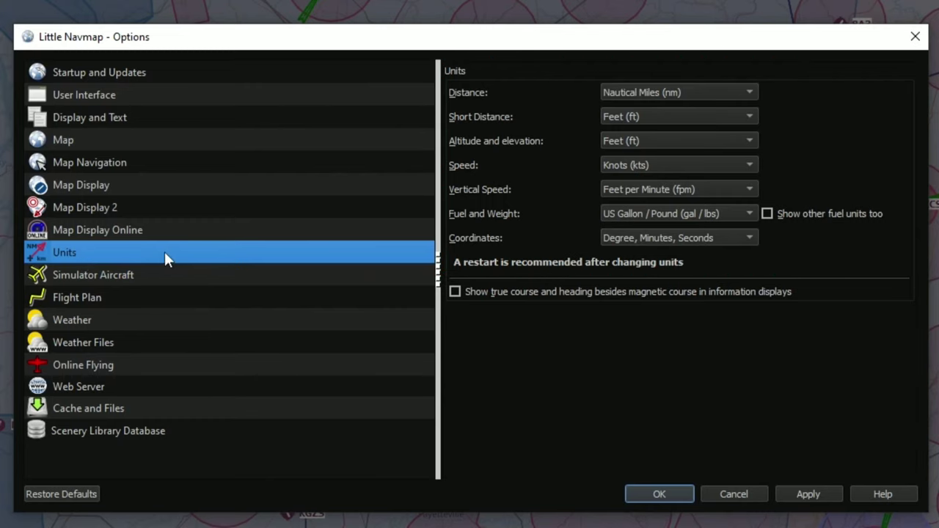
click(158, 322)
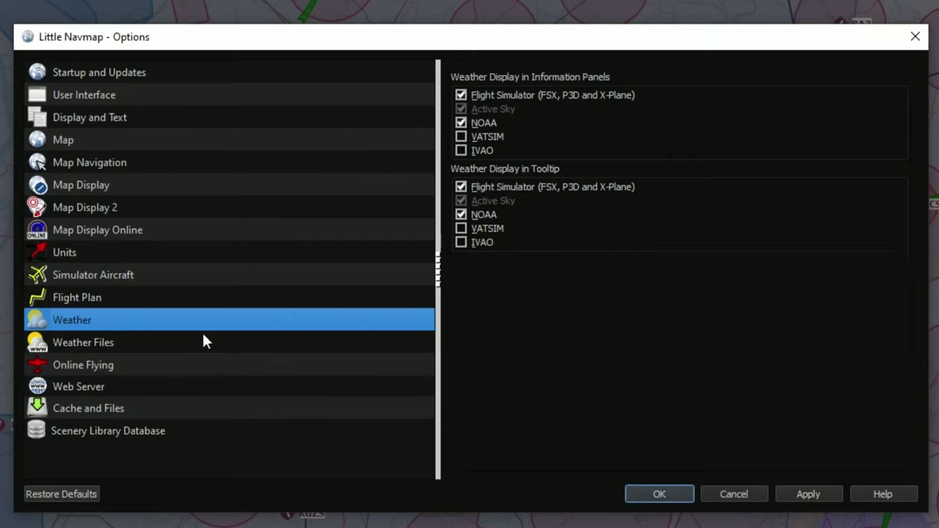
click(115, 367)
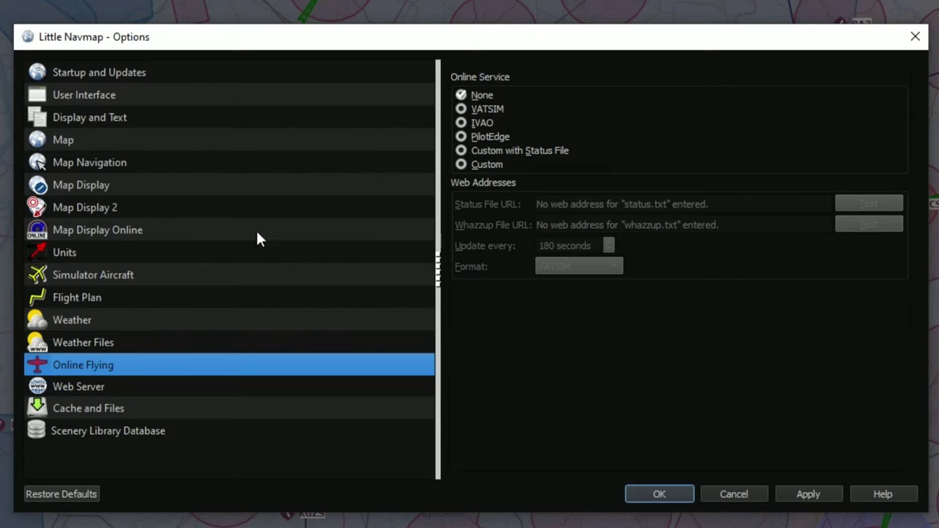
click(806, 492)
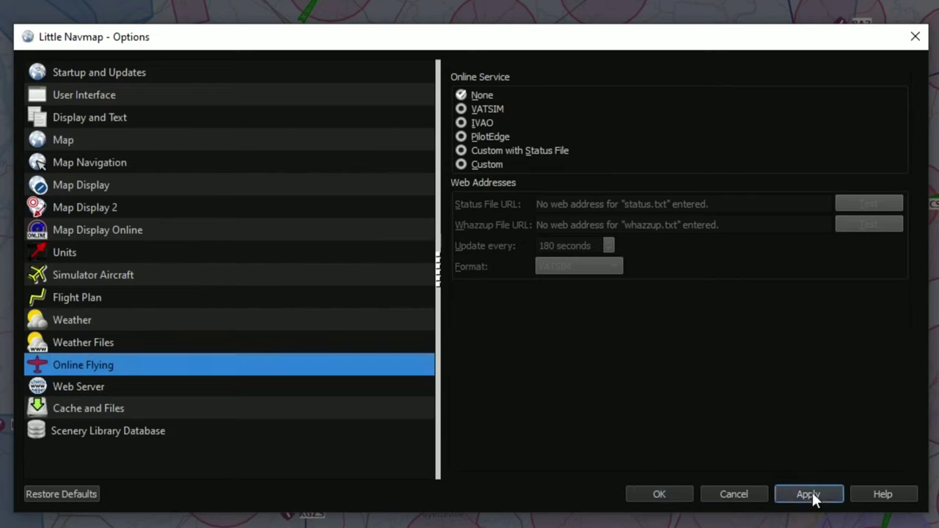